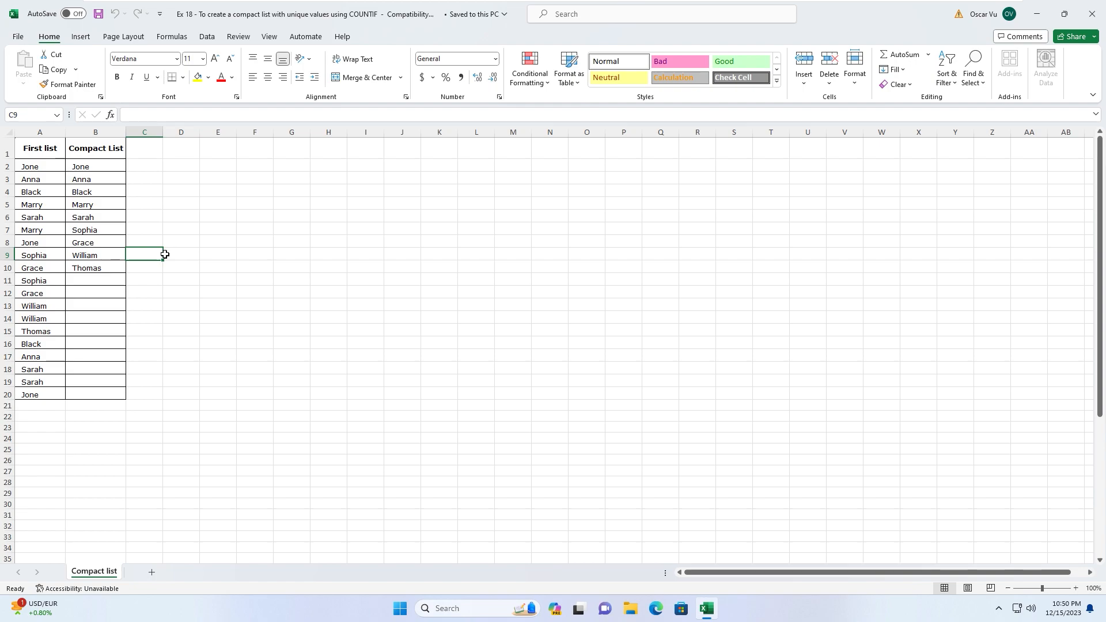
Clear the existing results in the Compact List column, cells B2 to B20
click(143, 226)
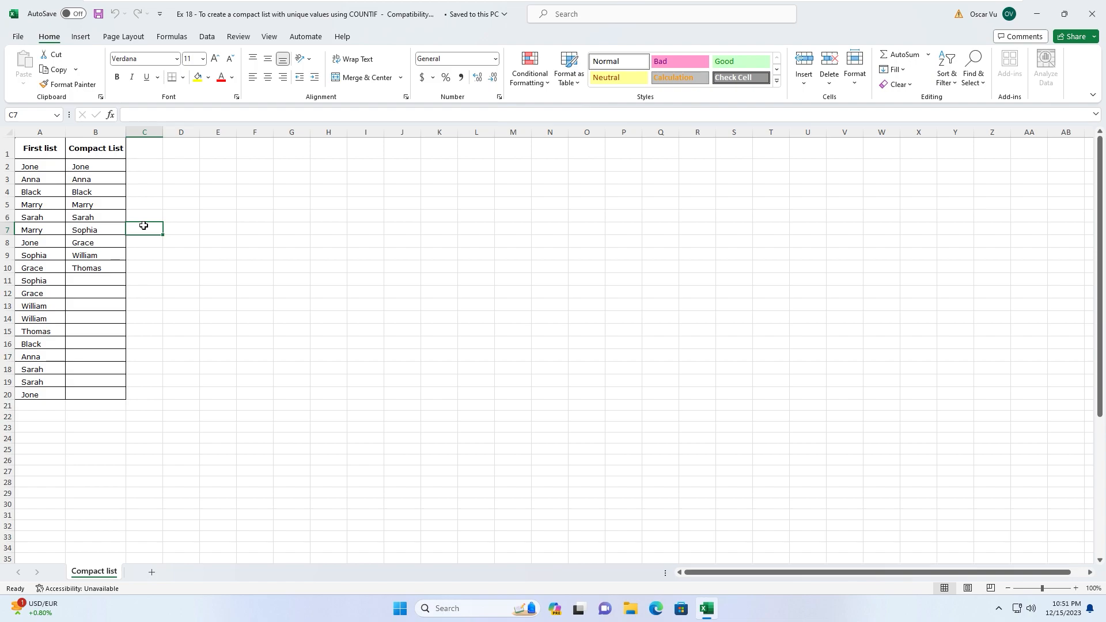
click(91, 169)
key(Delete)
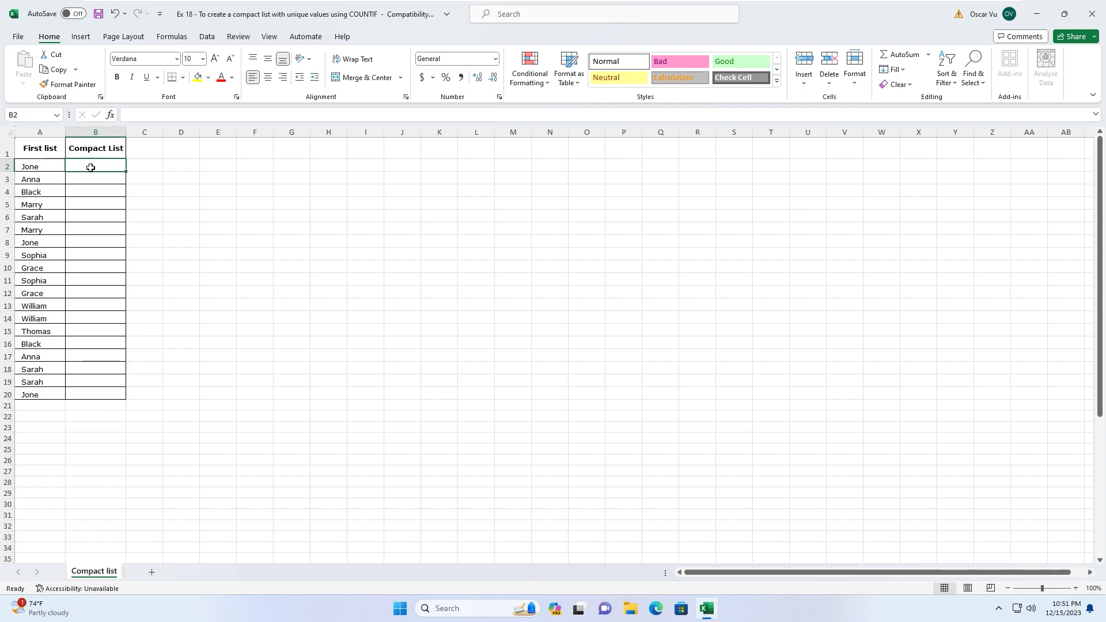
Start an INDEX formula in B2 with the First list range as the absolute array $A$2:$A$20
text(=in)
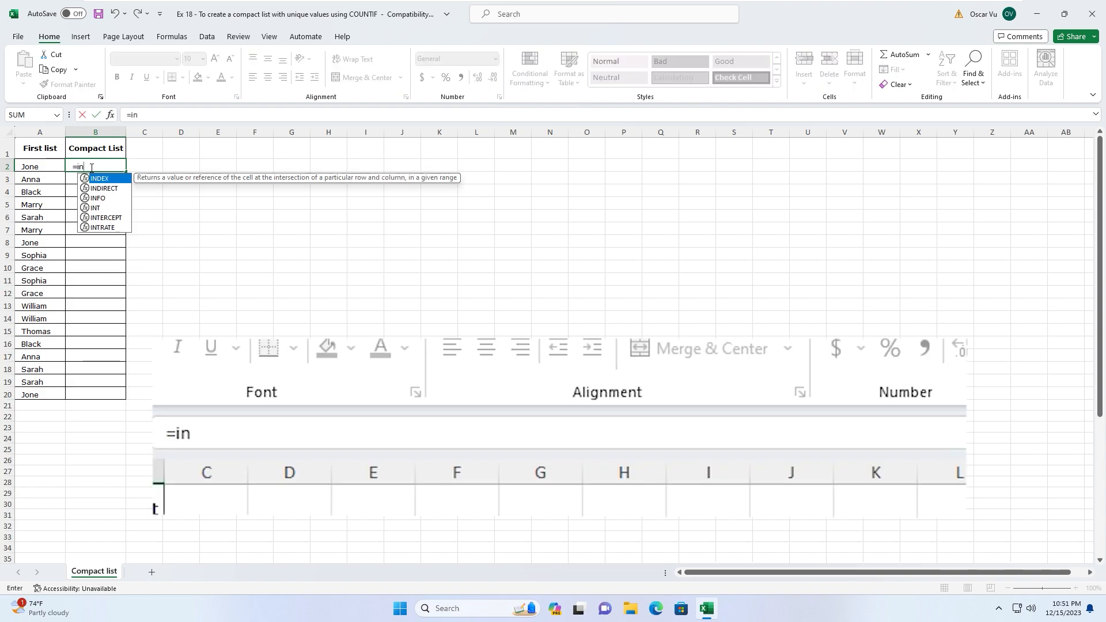
text(dex()
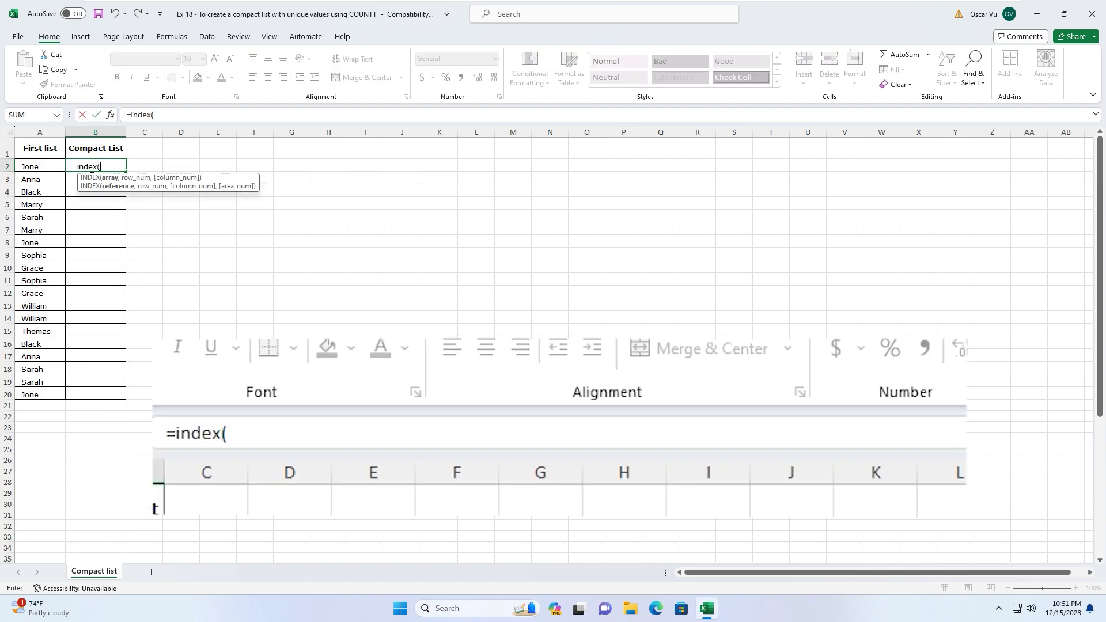
drag(31, 167, 58, 397)
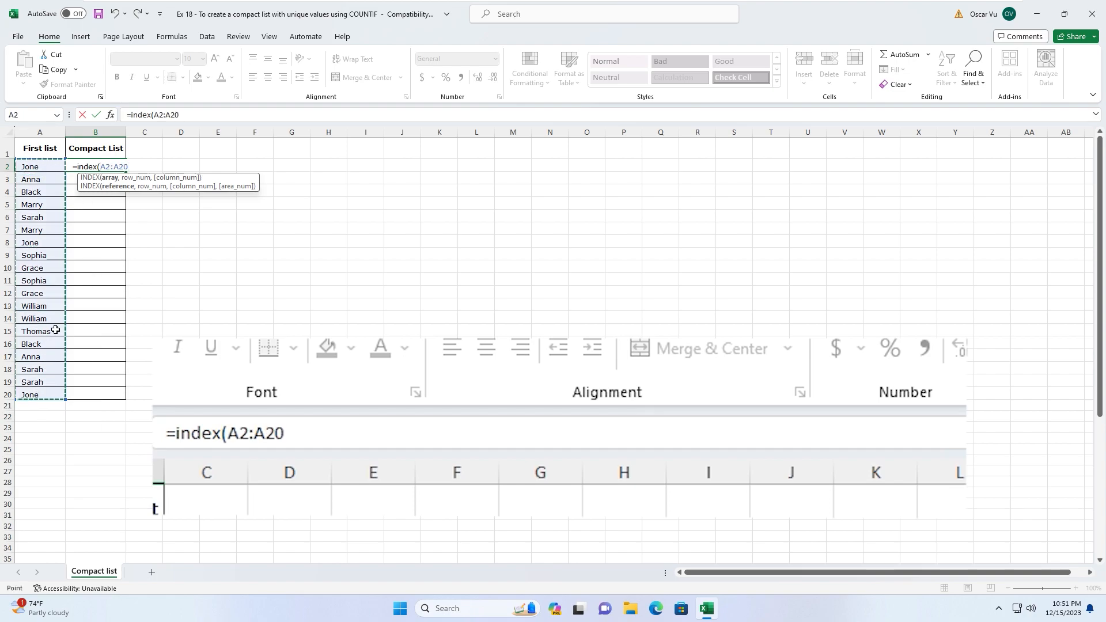
key(F4)
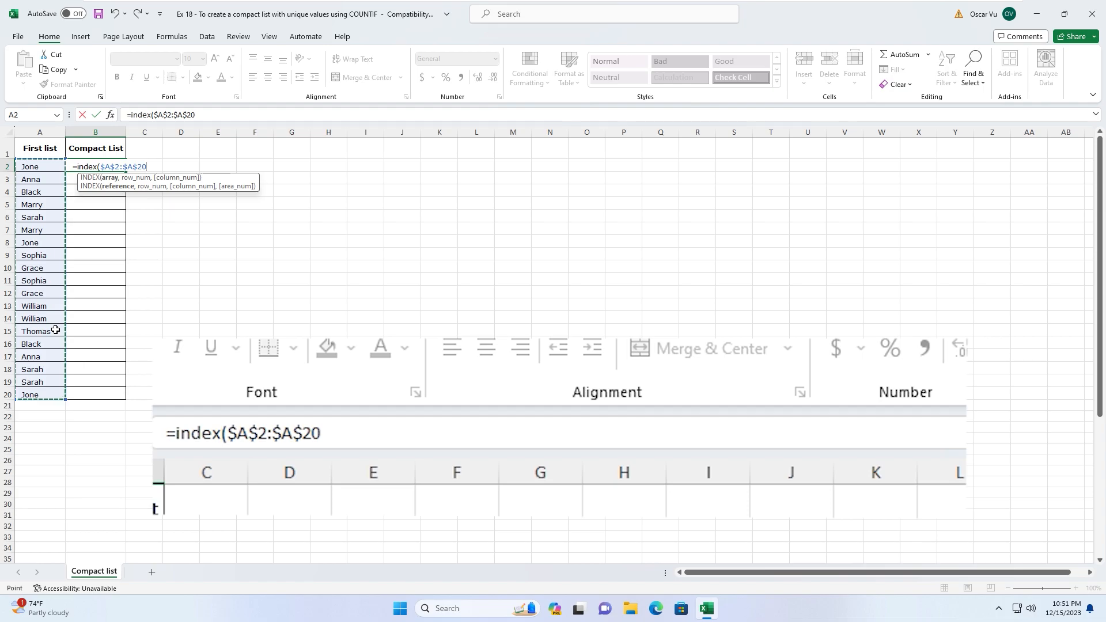
Nest a MATCH as the row argument, looking up 0 in COUNTIF($B$1:B1,$A$2:$A$20)
text(,mat)
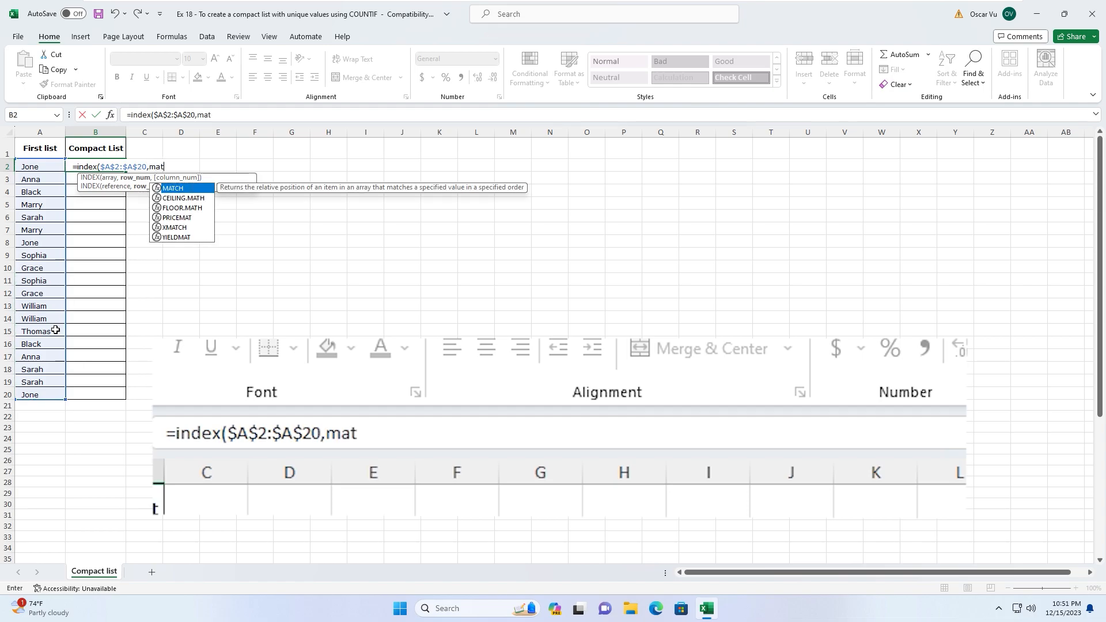
text(ch()
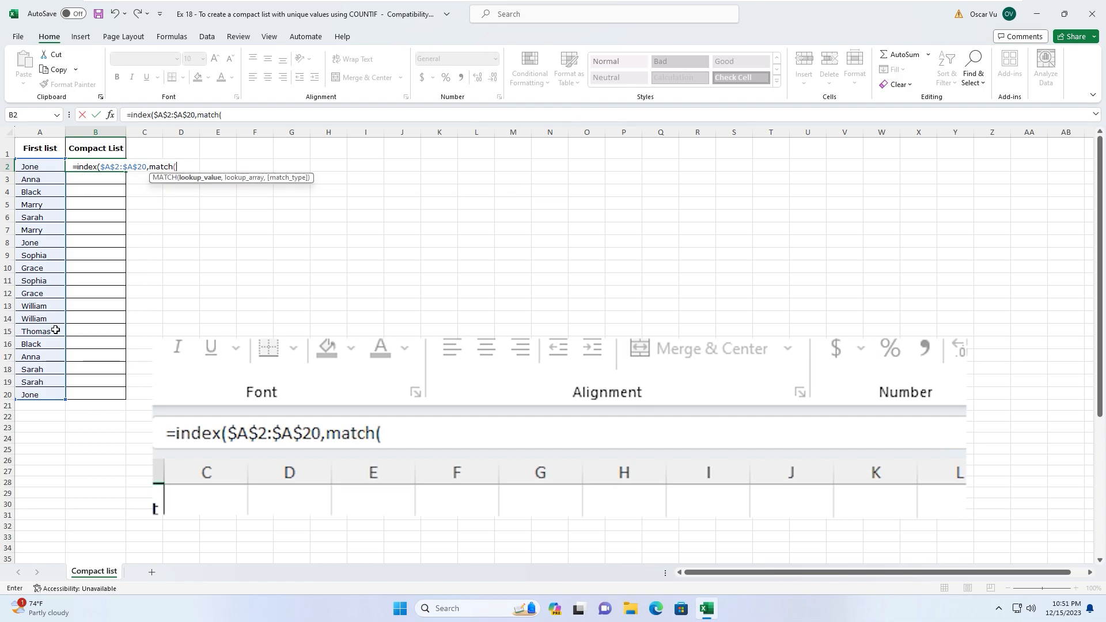
text(0,countif)
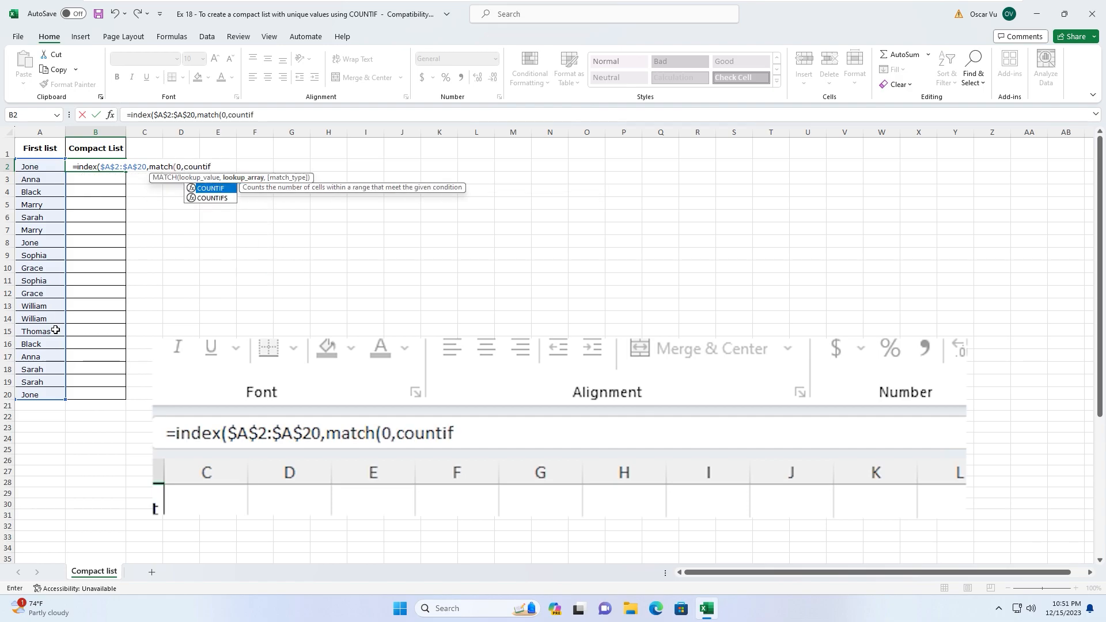
text((B1:B1)
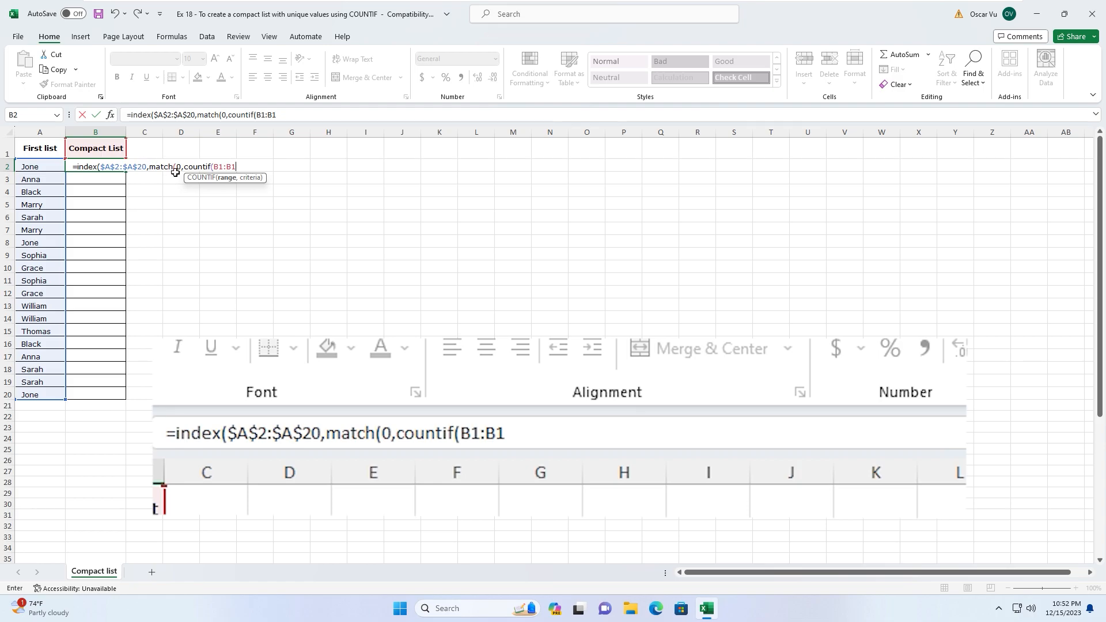
drag(224, 167, 215, 168)
key(F4)
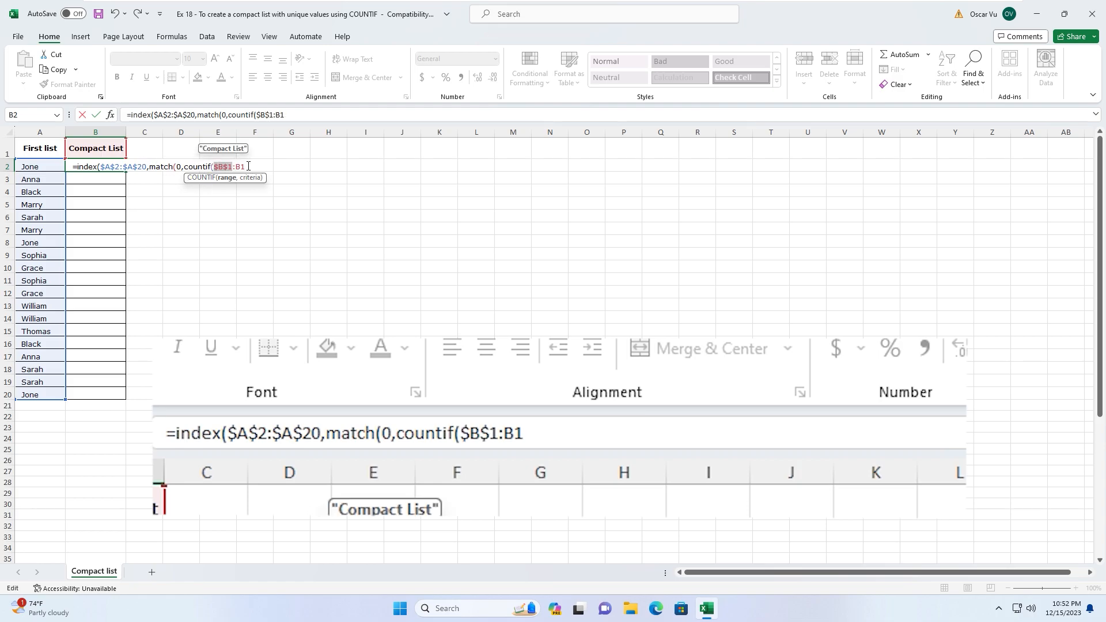
text(,)
drag(32, 166, 30, 396)
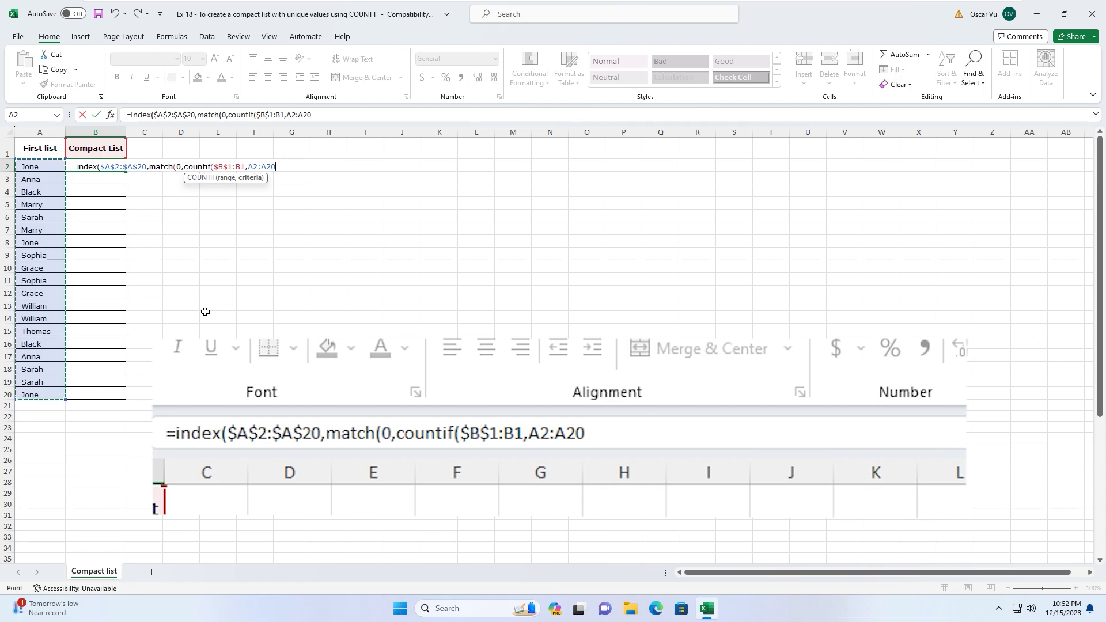
key(F4)
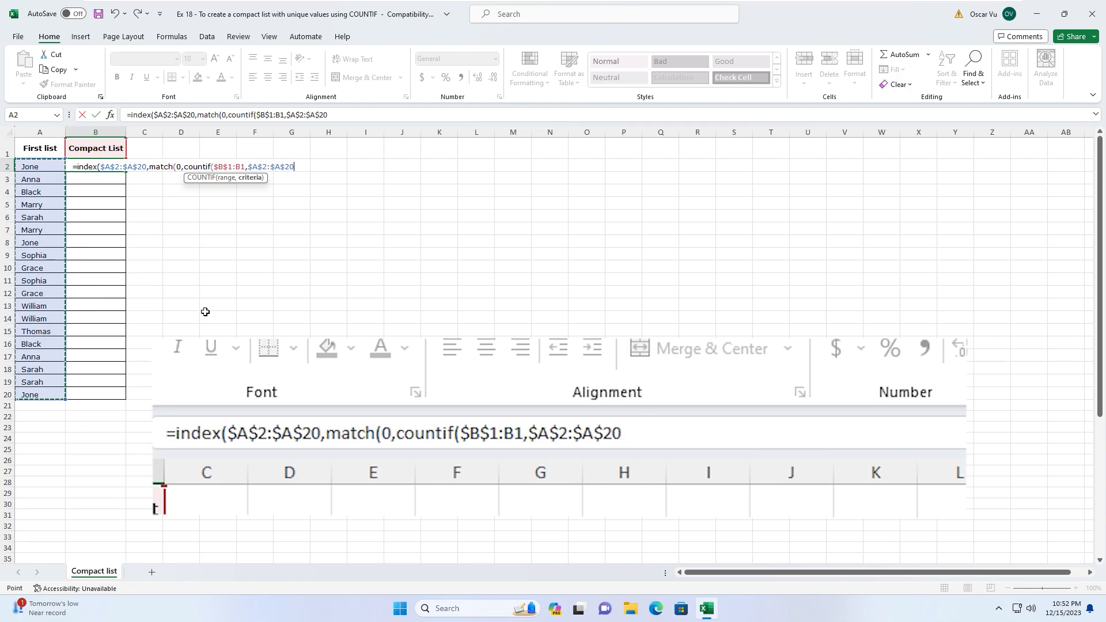
text())
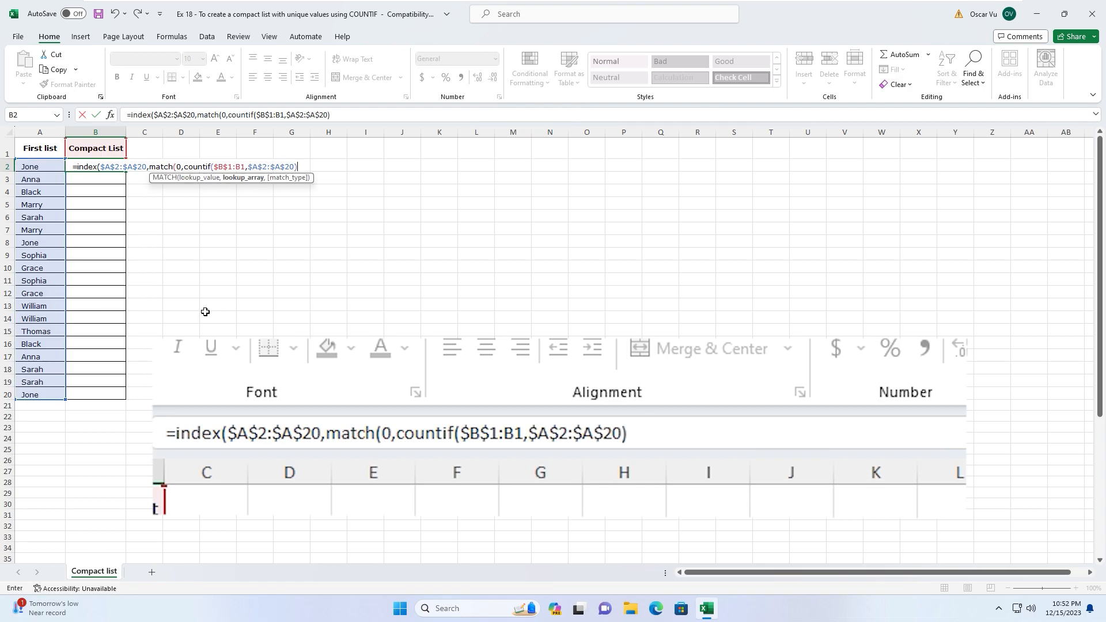
Complete MATCH and INDEX with 0 as their last arguments as an array formula in B2, and fill it down to B20
text(,0))
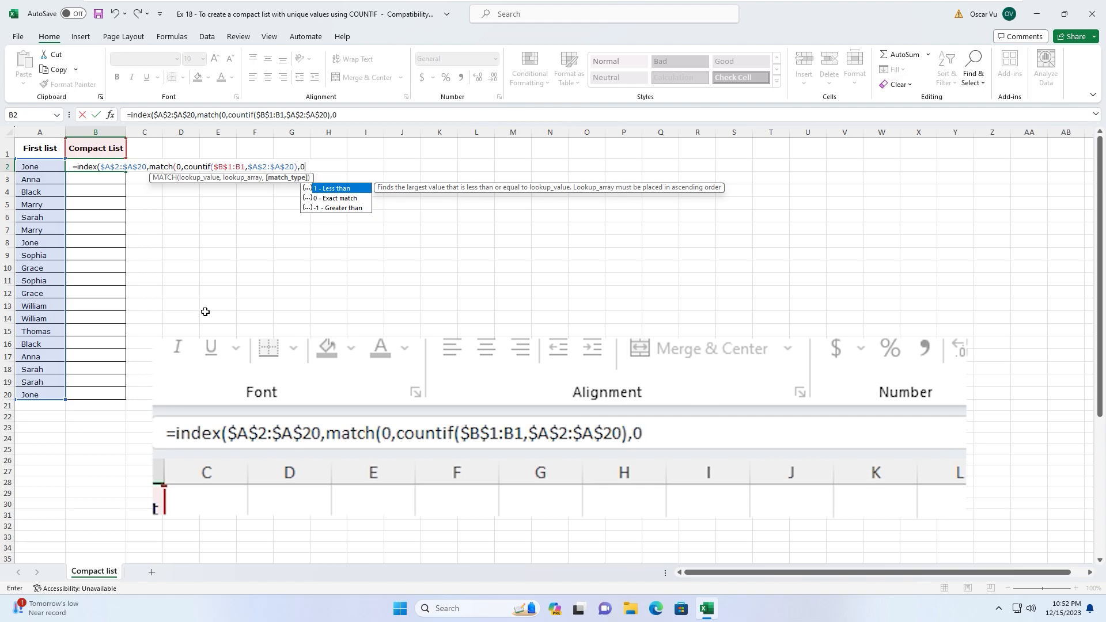
text(,0)
text())
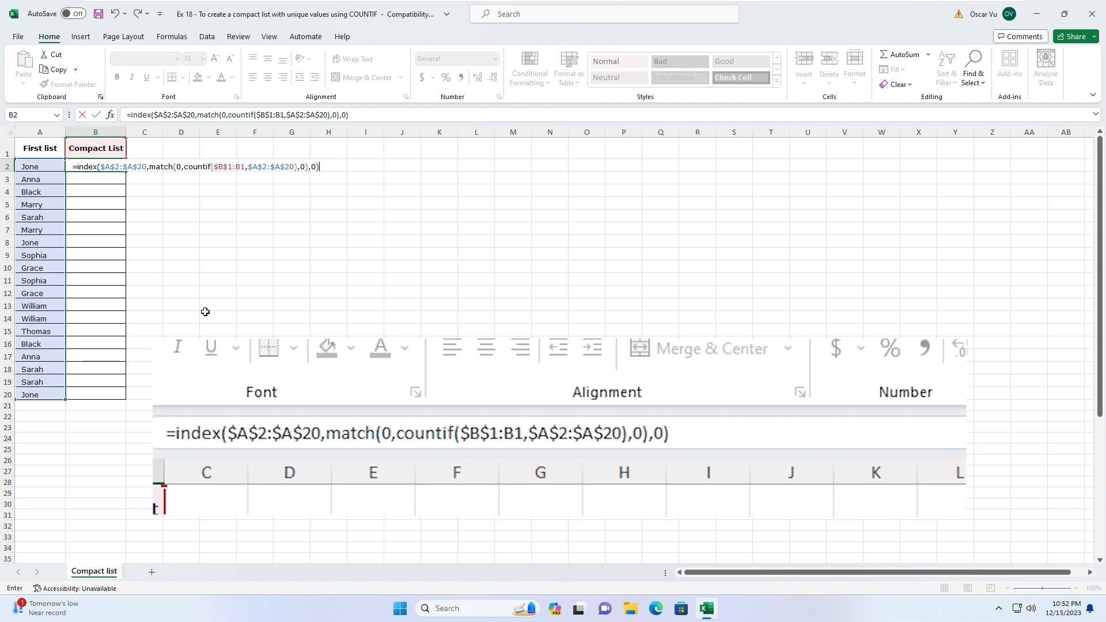
click(322, 166)
key(ctrl+shift+Return)
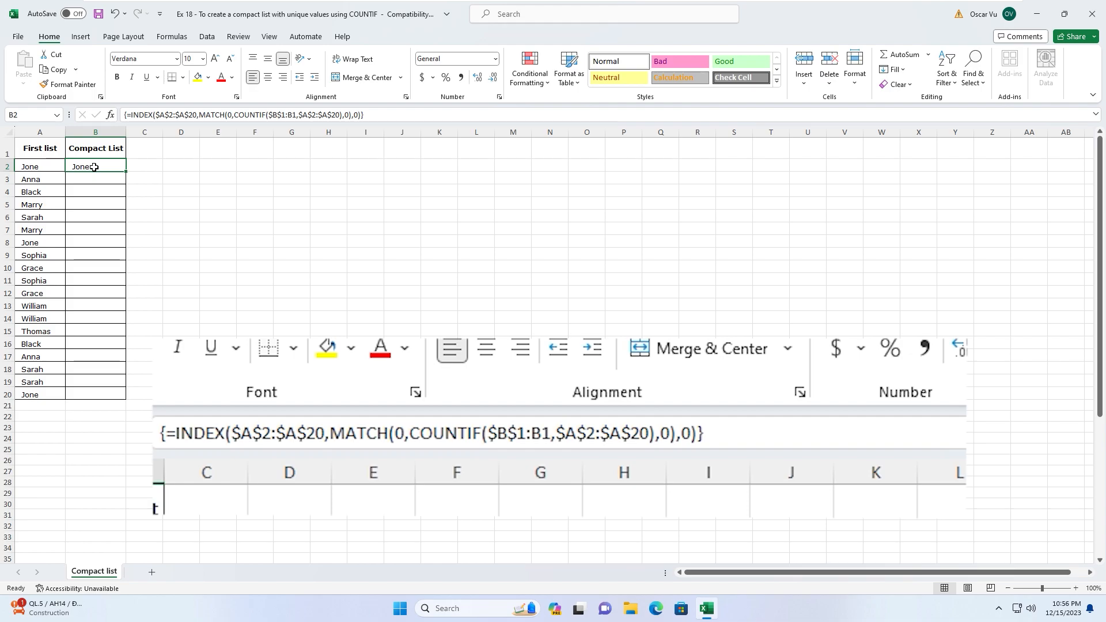
drag(95, 167, 99, 397)
key(ctrl+d)
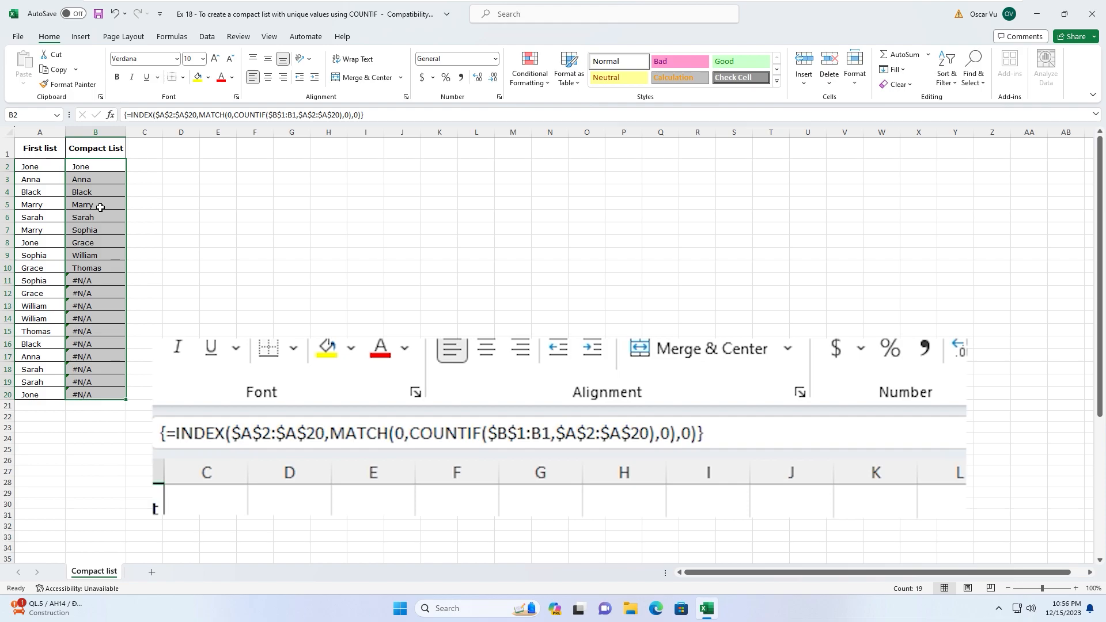
click(132, 115)
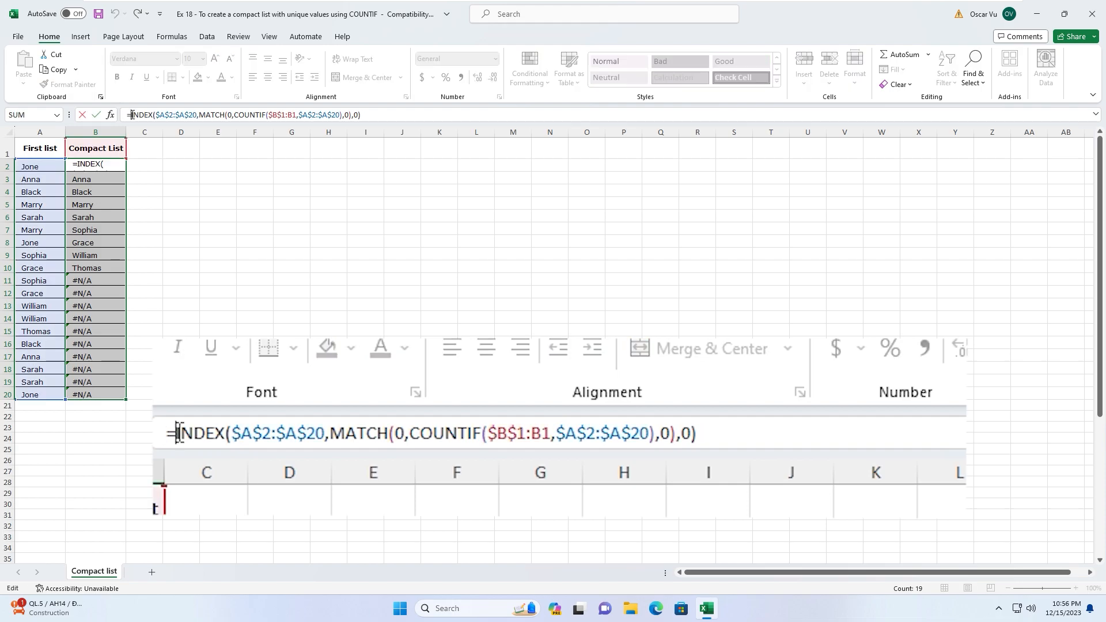
text(iferror()
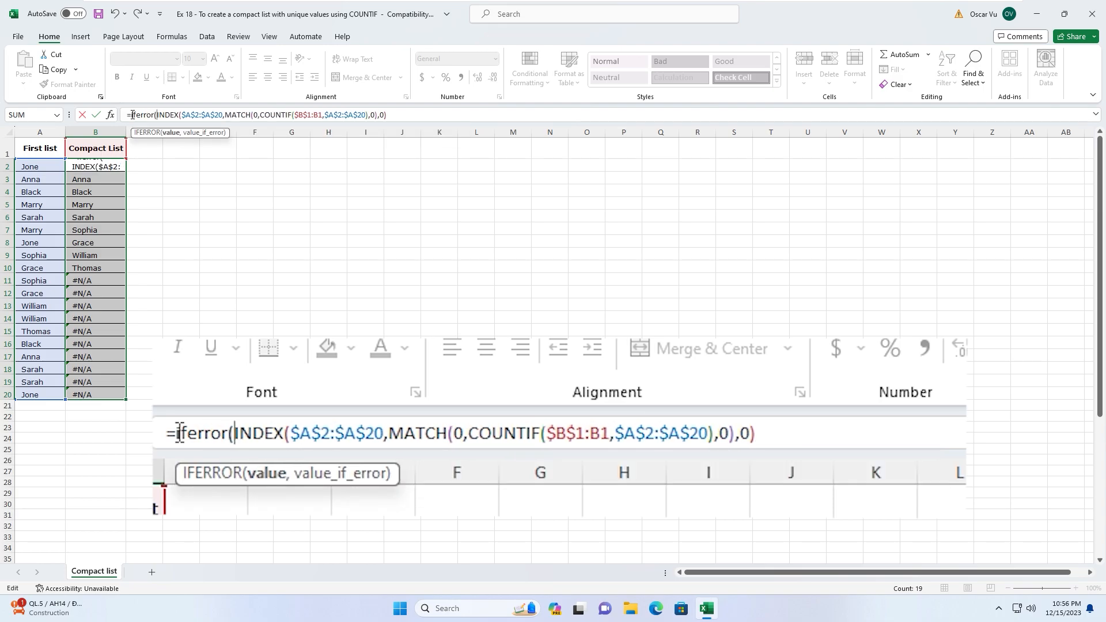
click(389, 115)
text(,)
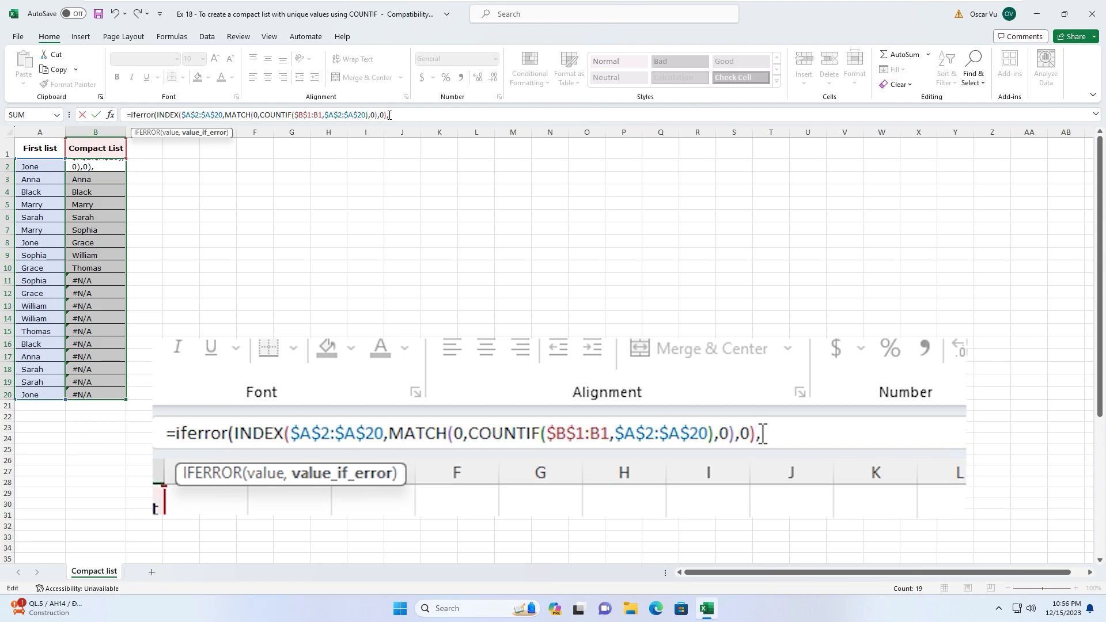
text(""))
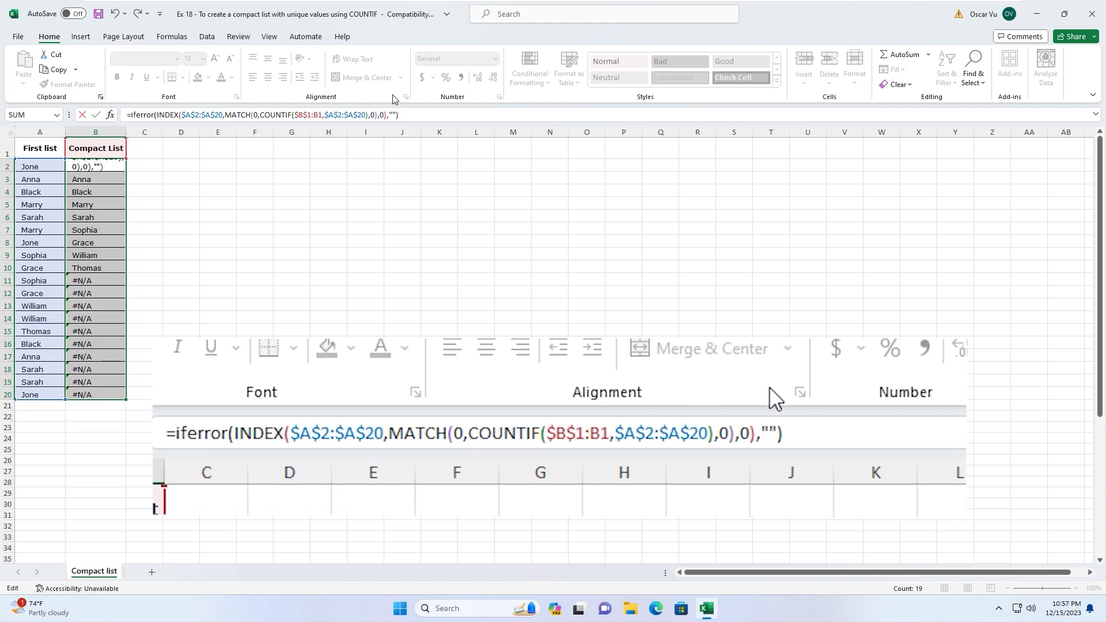
key(Escape)
Wrap B2's array formula in IFERROR with "" as the error value and fill it down to B20
click(98, 165)
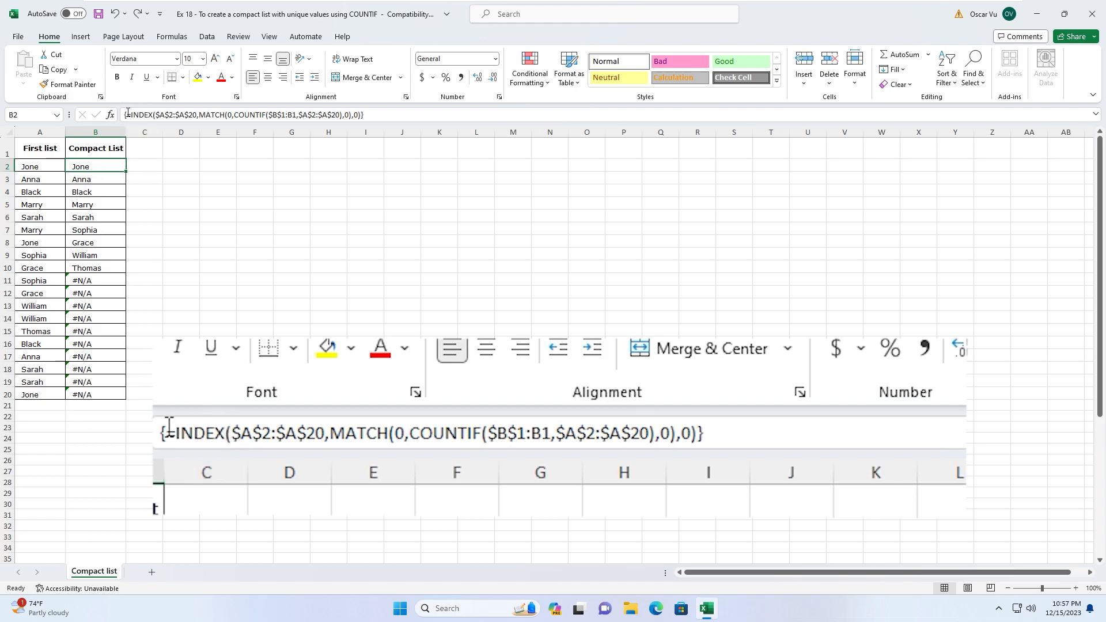
click(131, 115)
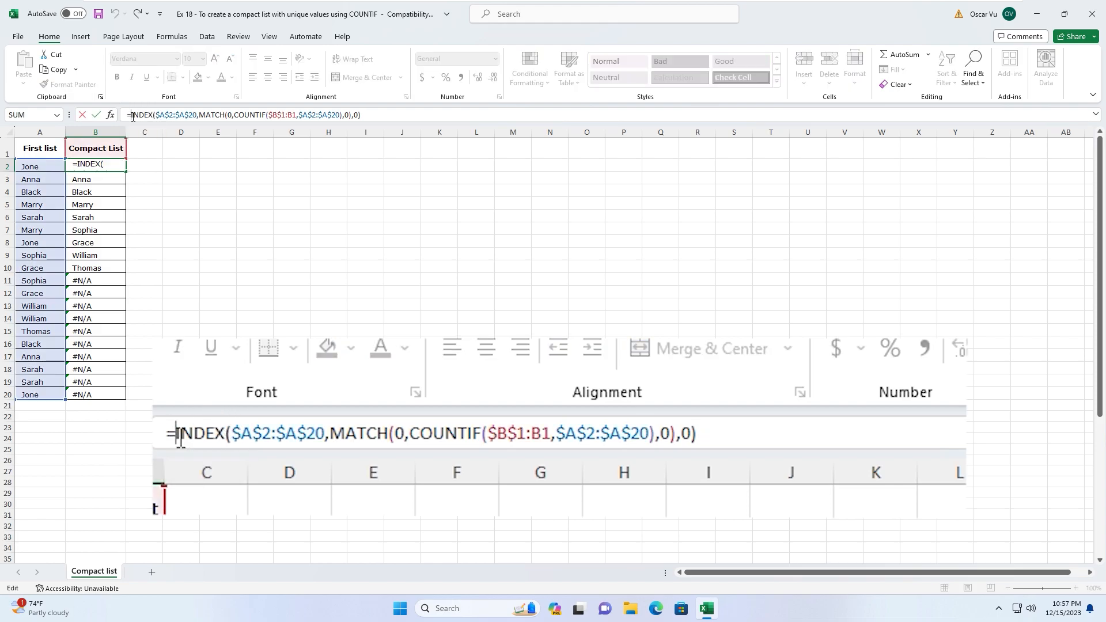
text(iferror)
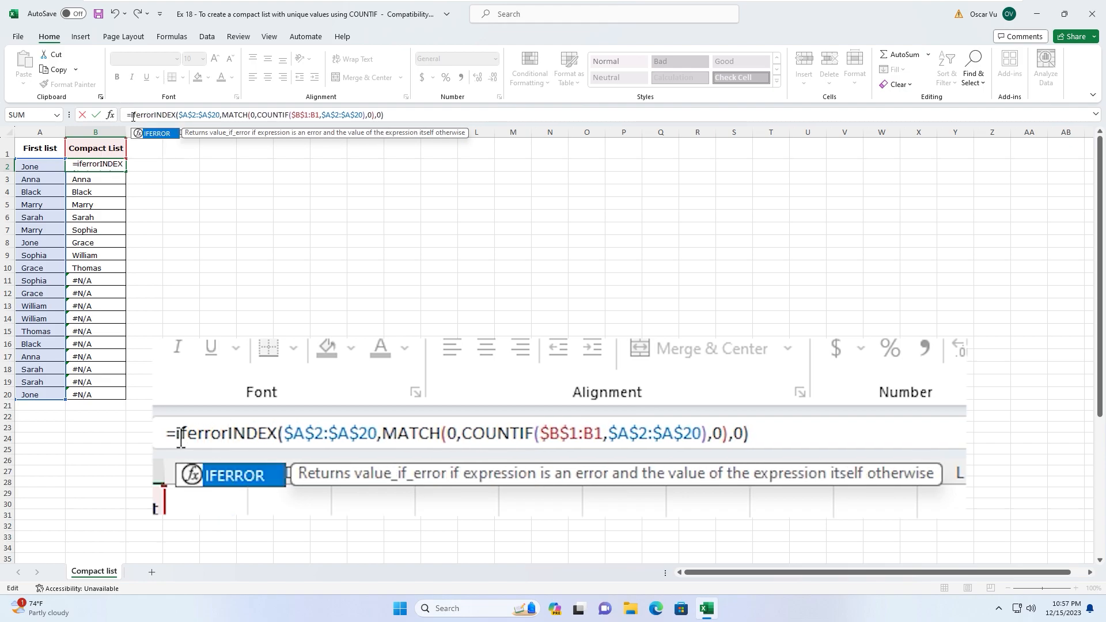
text(()
click(392, 114)
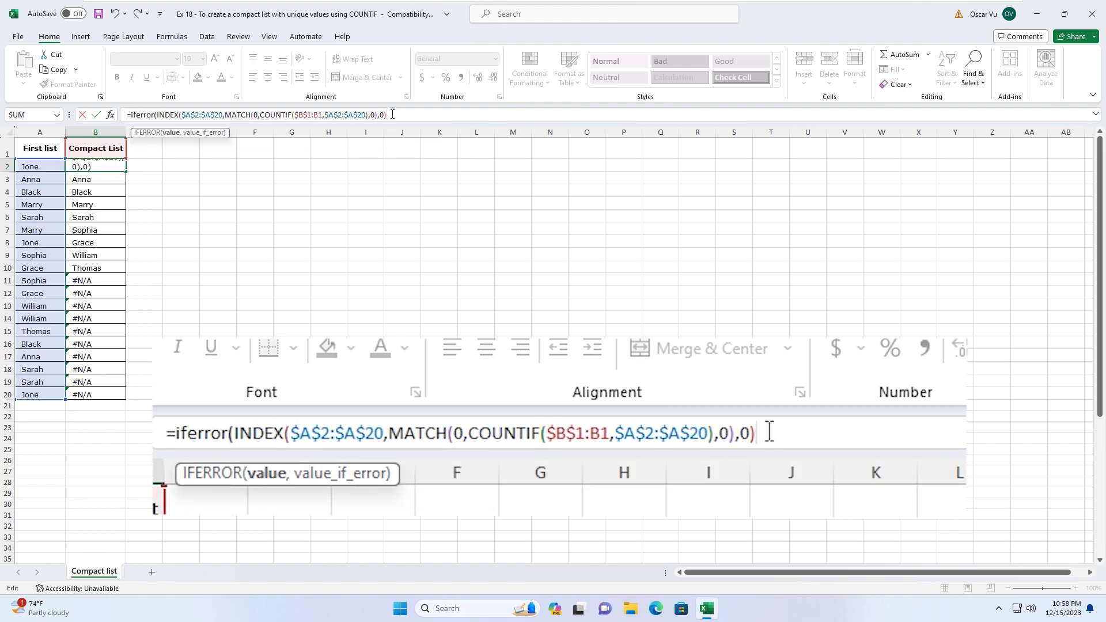
text(,)
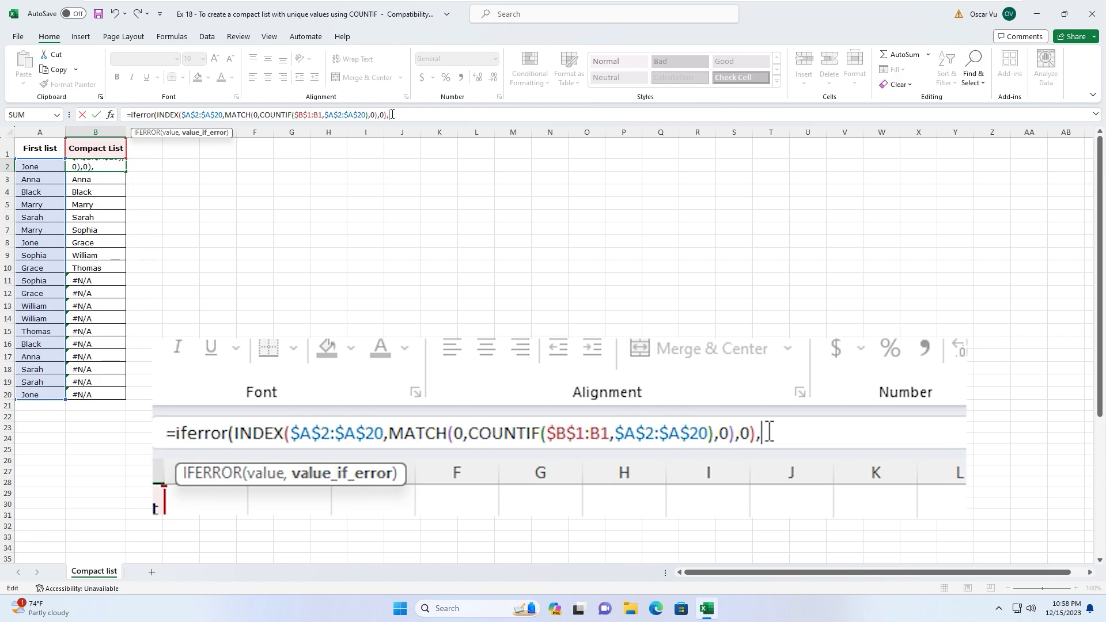
text(""))
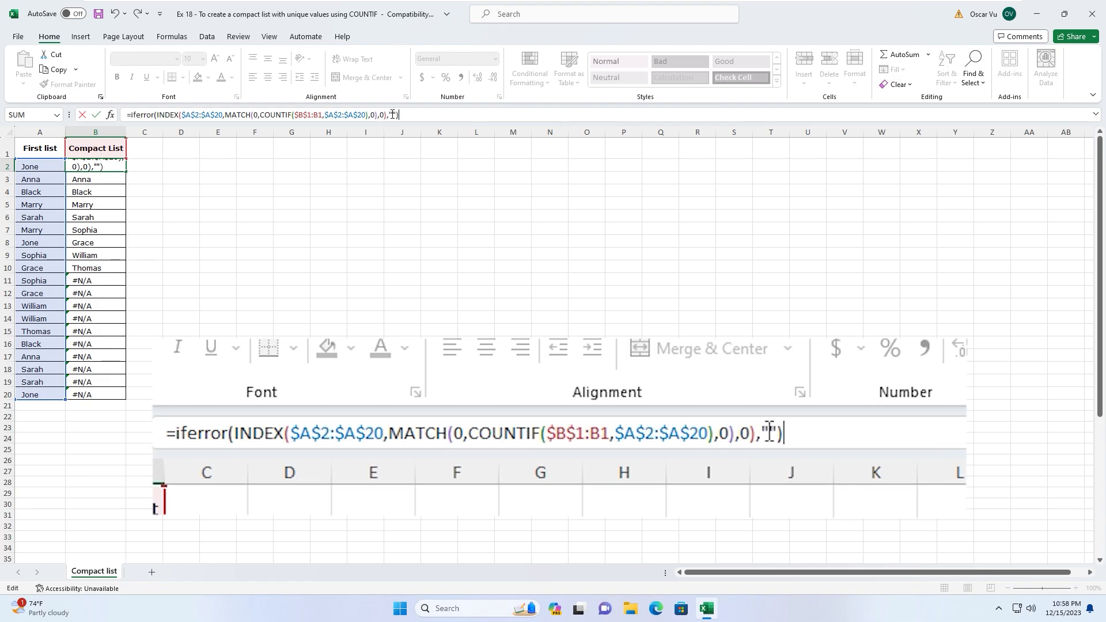
key(ctrl+shift+Return)
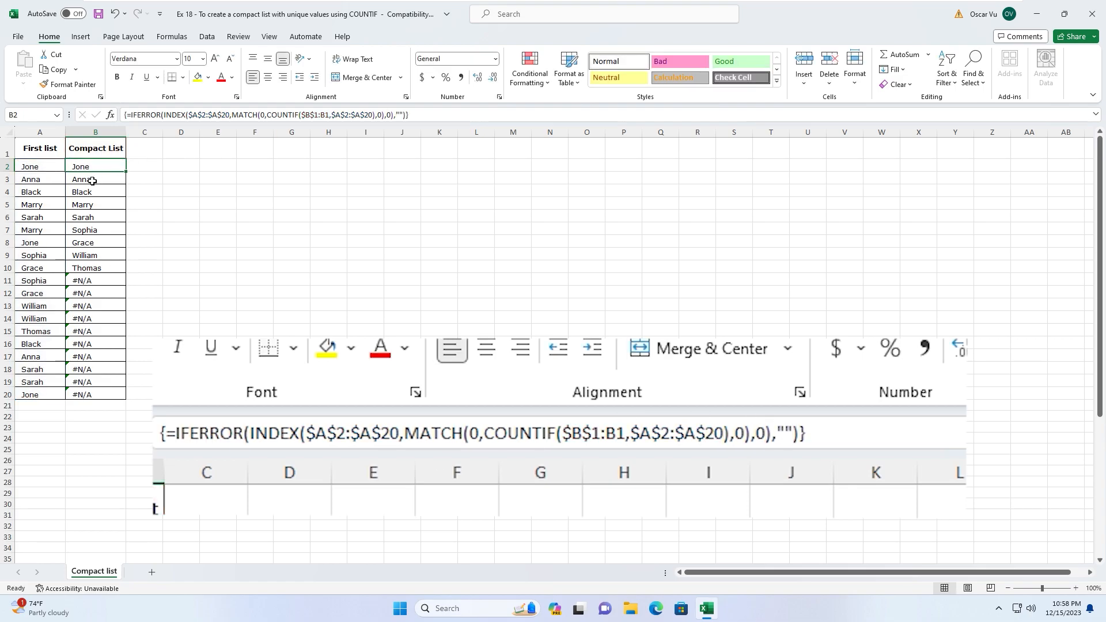
drag(92, 180, 78, 392)
key(ctrl+d)
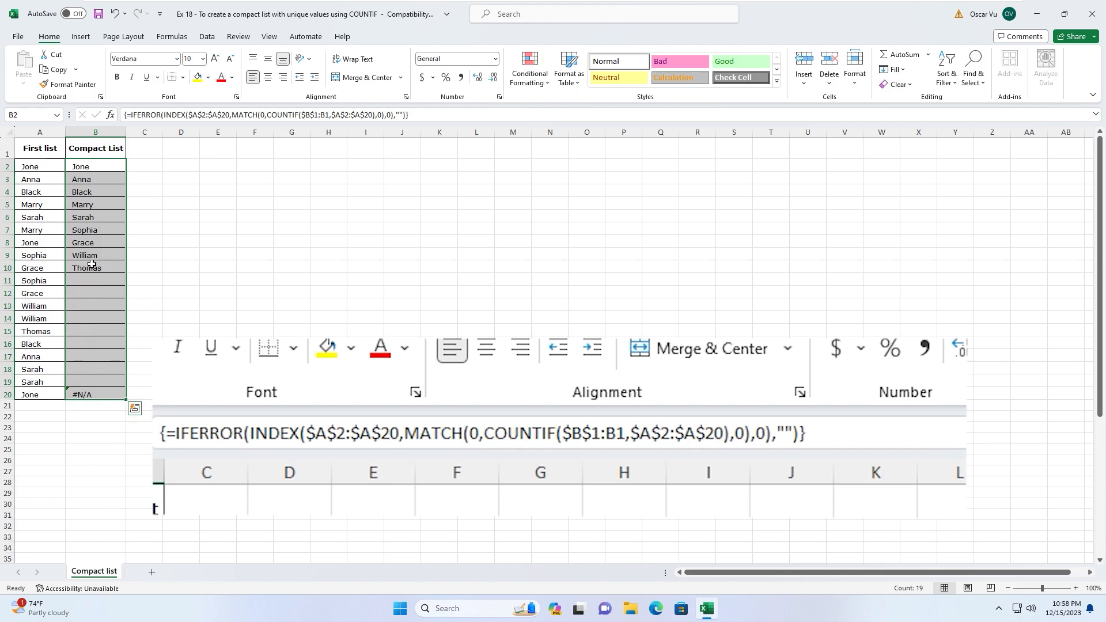
Wrap the COUNTIF inside B2's MATCH in an INDEX function with 0 as its row number
click(86, 163)
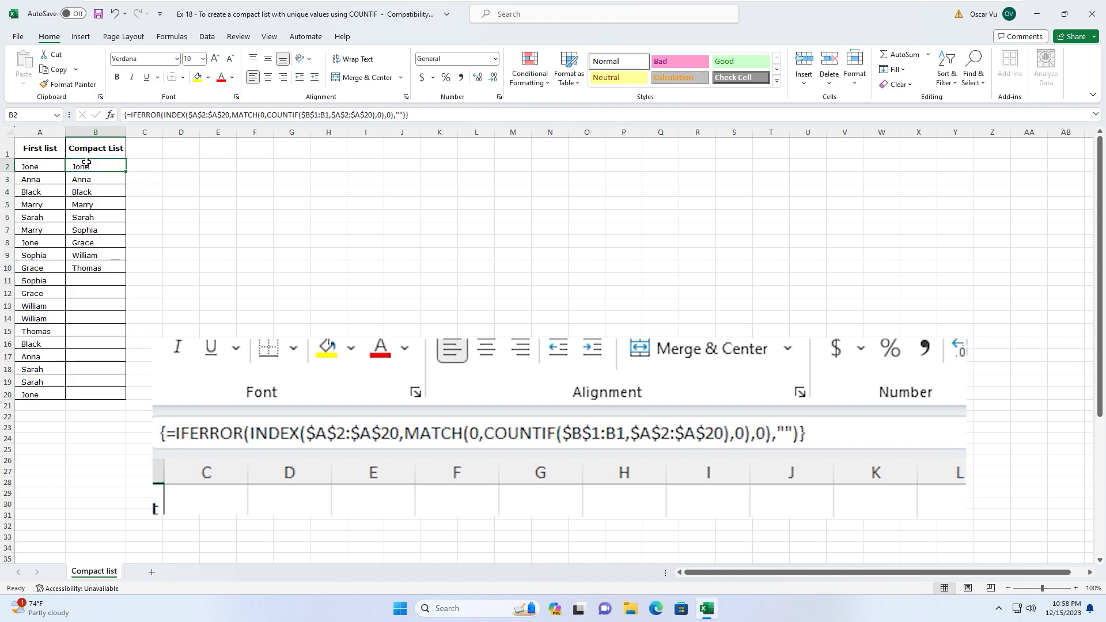
click(269, 115)
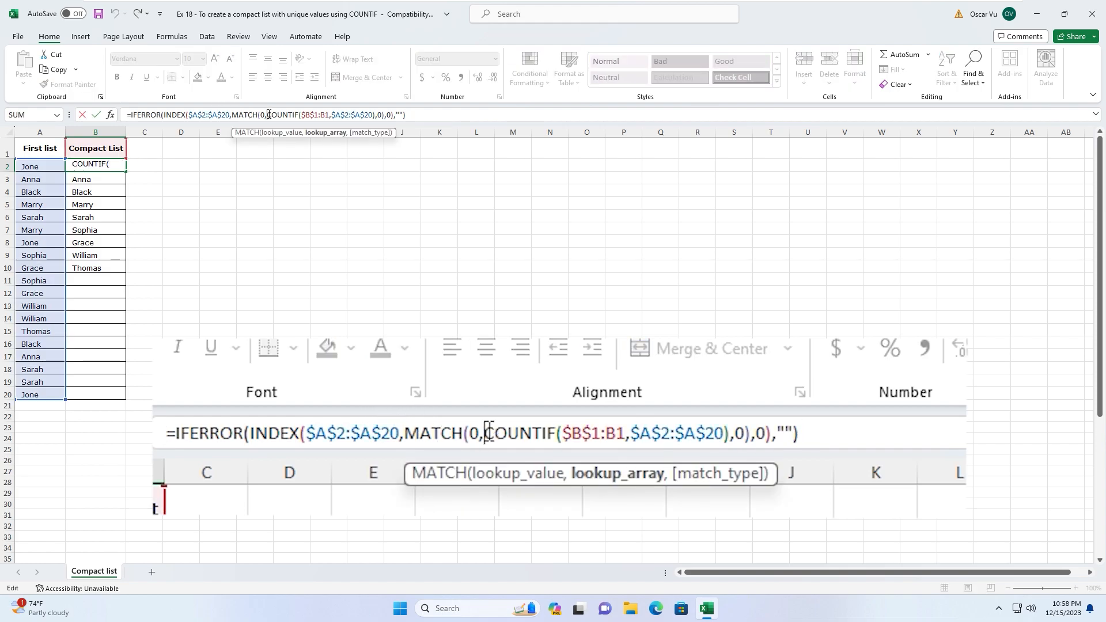
text(index()
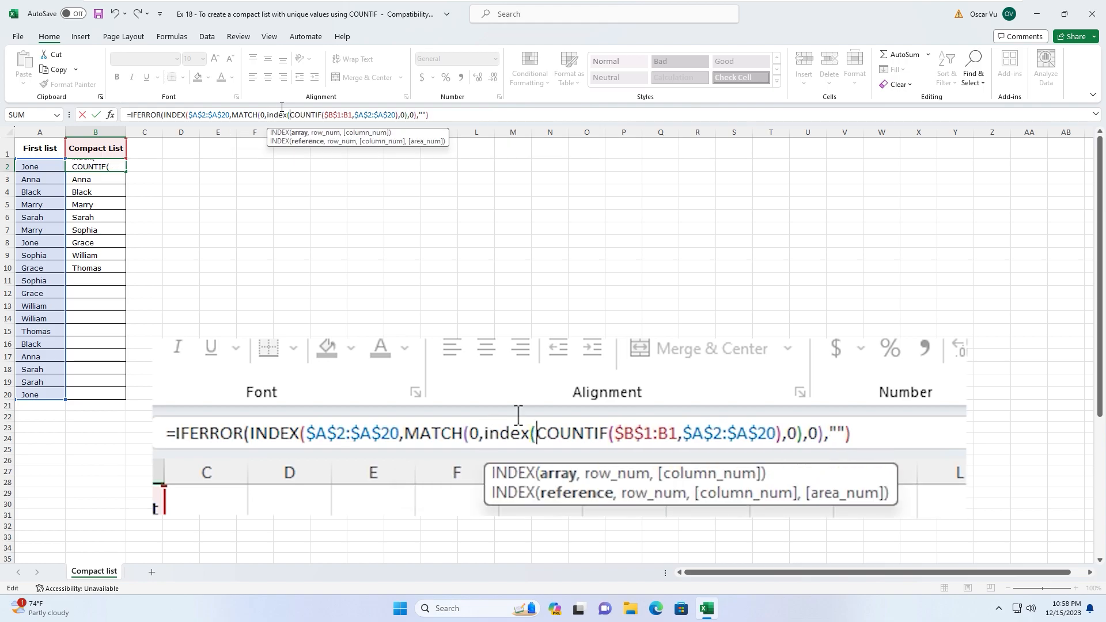
click(397, 115)
text(,)
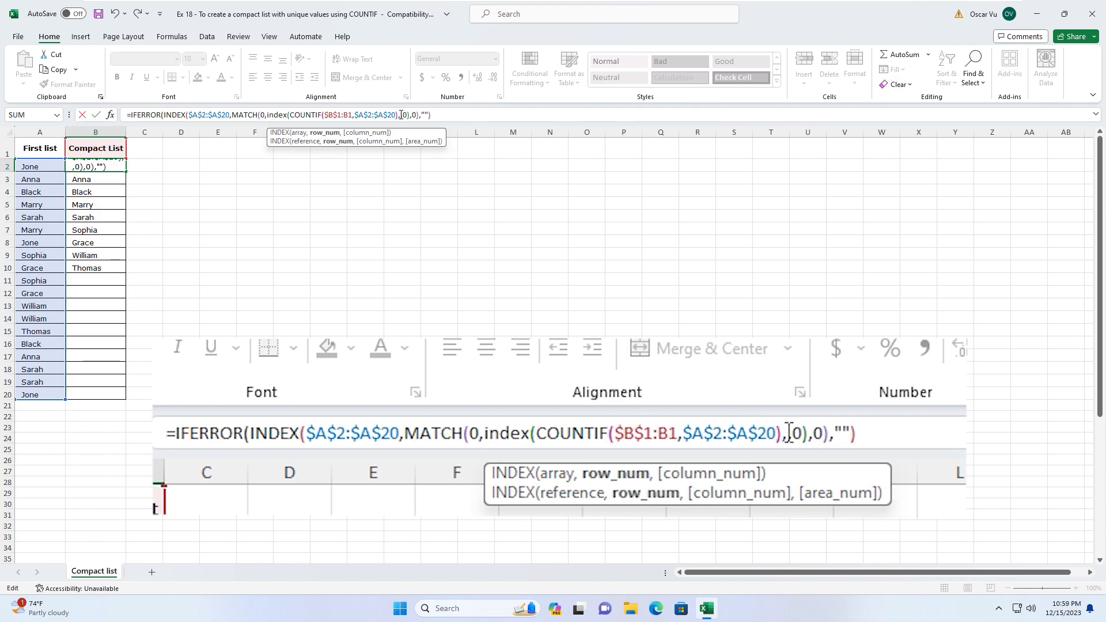
text(0,)
key(Right)
text())
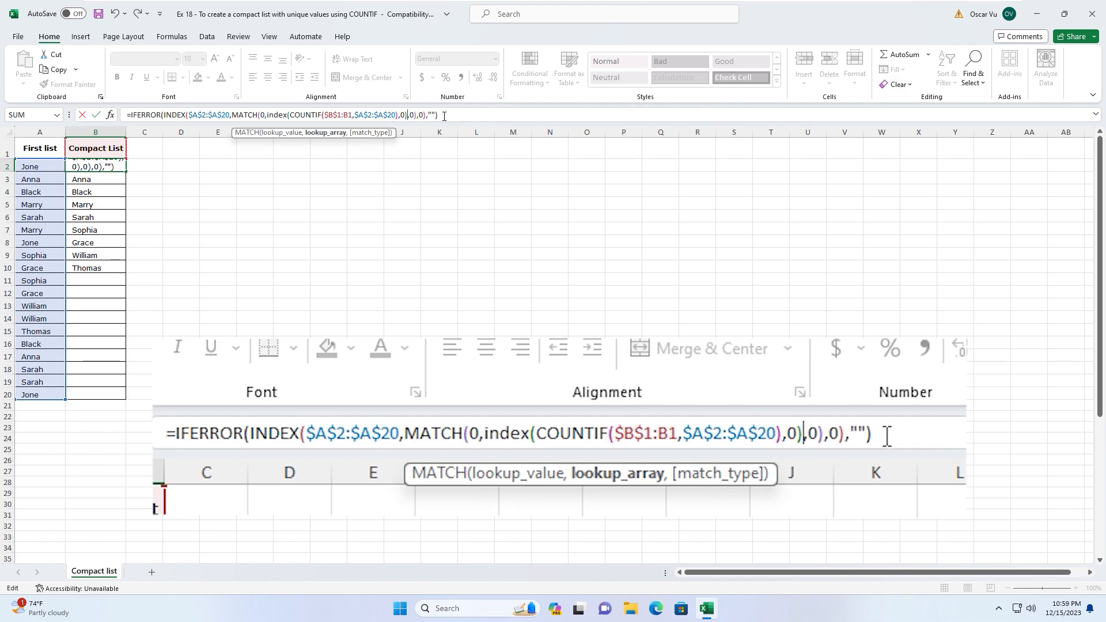
Enter B2's revised formula as a regular, non-array formula and fill it down to B20
click(444, 115)
key(Return)
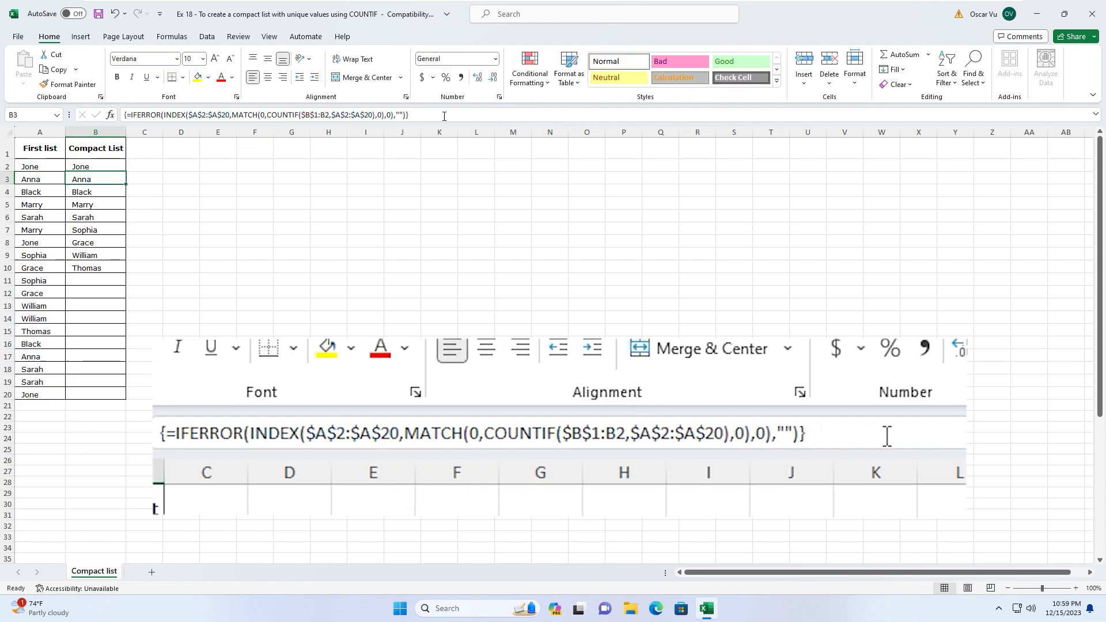
drag(96, 167, 99, 392)
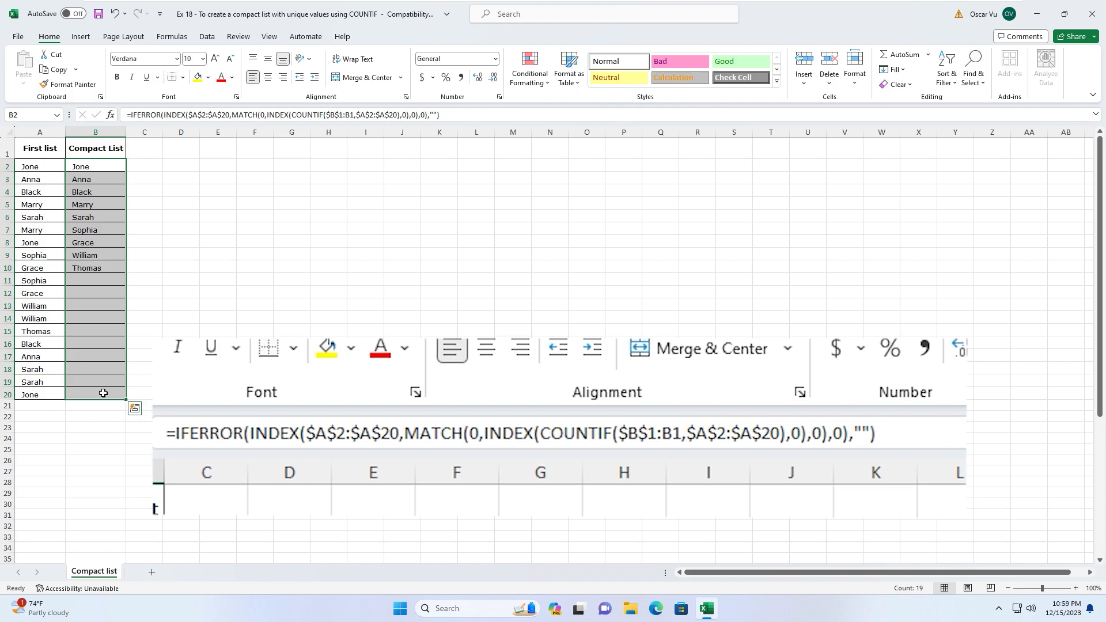
Evaluate the COUNTIF part and the whole MATCH part of B2's formula in place, keeping the original formula
click(97, 169)
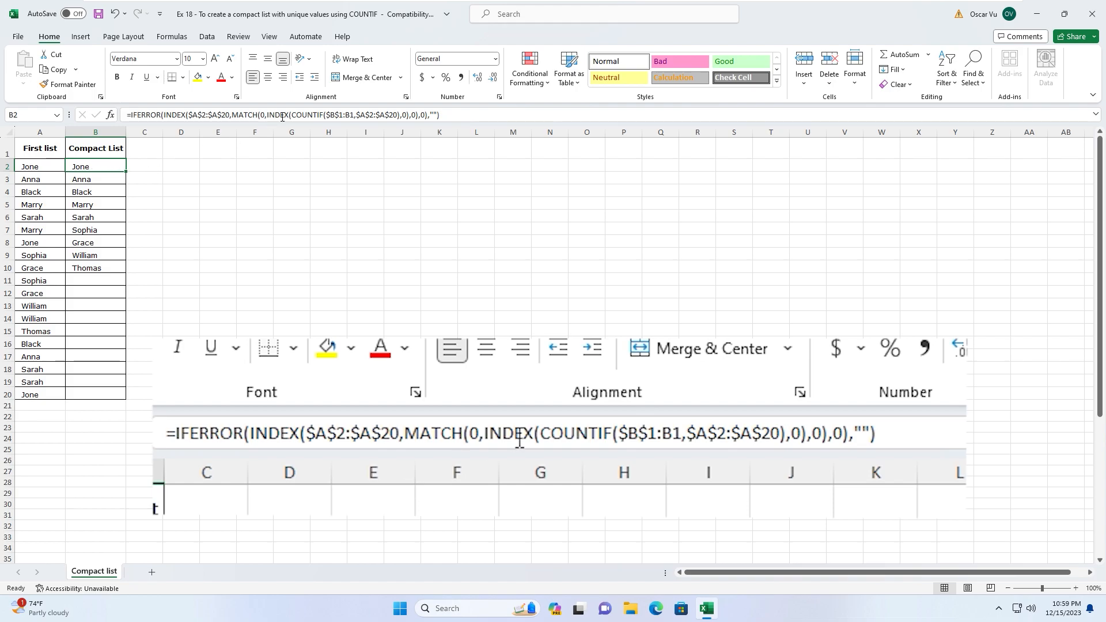
drag(290, 115, 400, 115)
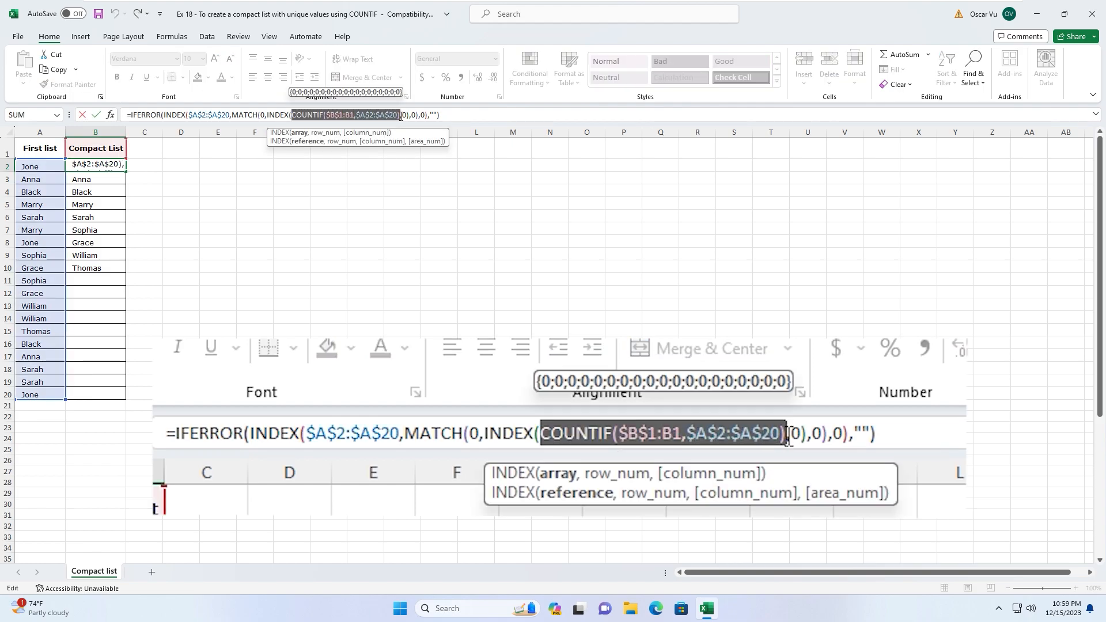
key(F9)
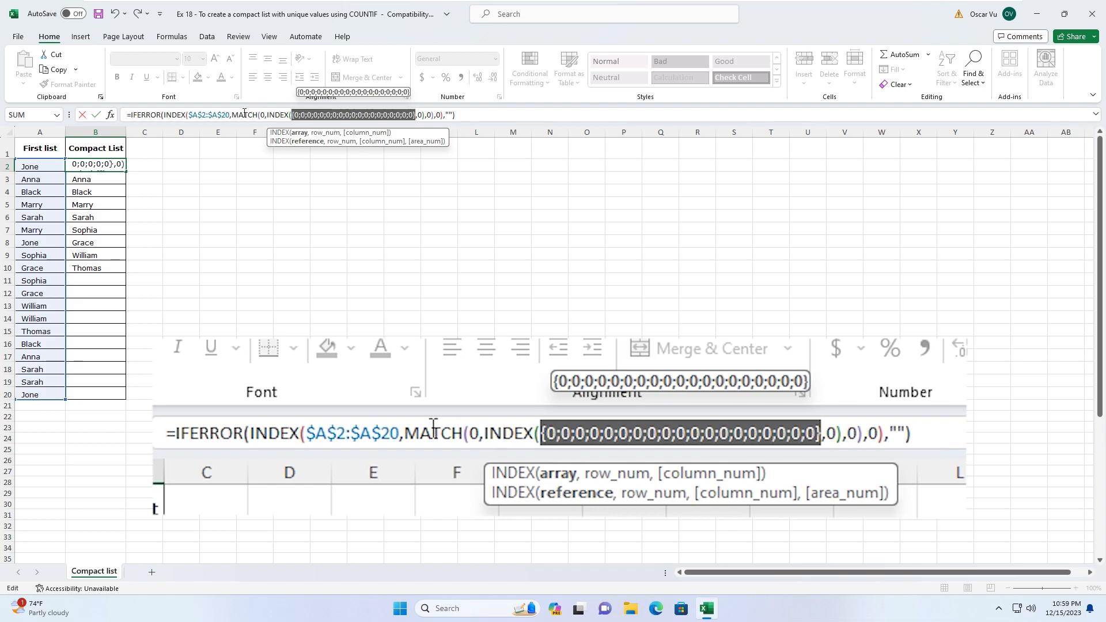
drag(231, 113, 370, 115)
drag(232, 115, 435, 122)
text(1:B1,$A$2:$A$20)
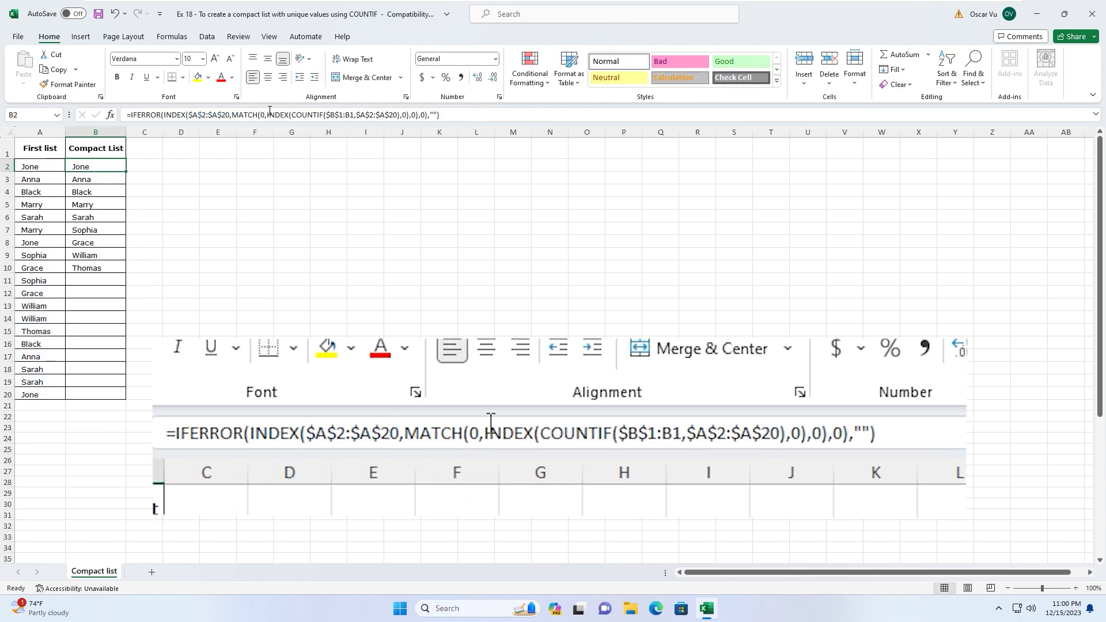
Evaluate the COUNTIF and MATCH parts of B3's formula in place without saving them, and inspect B10's formula
click(92, 178)
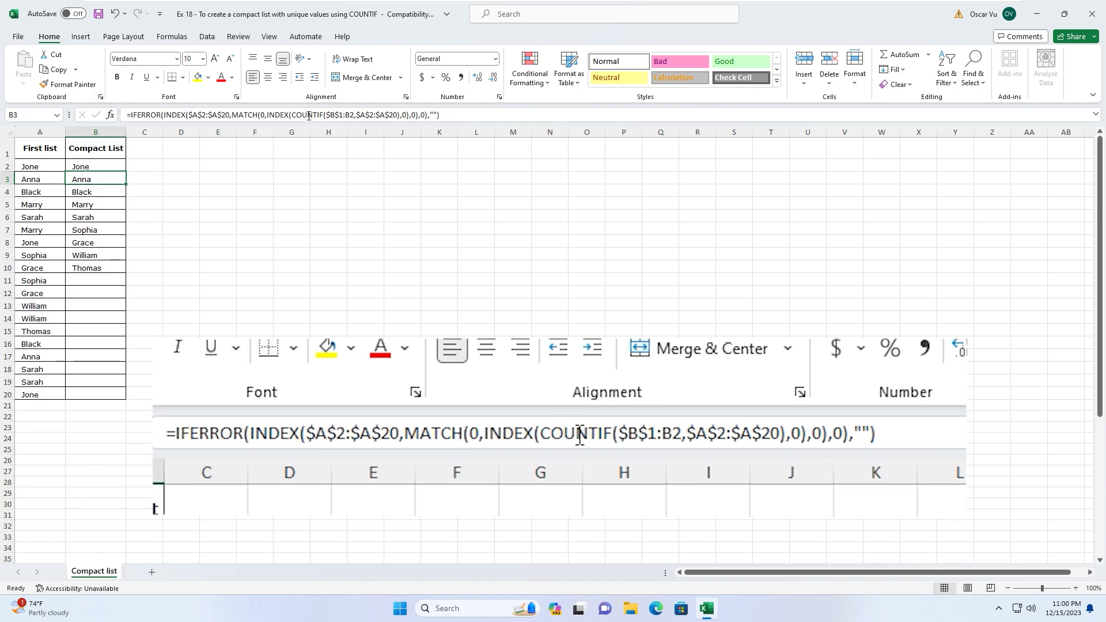
drag(293, 115, 400, 117)
key(F9)
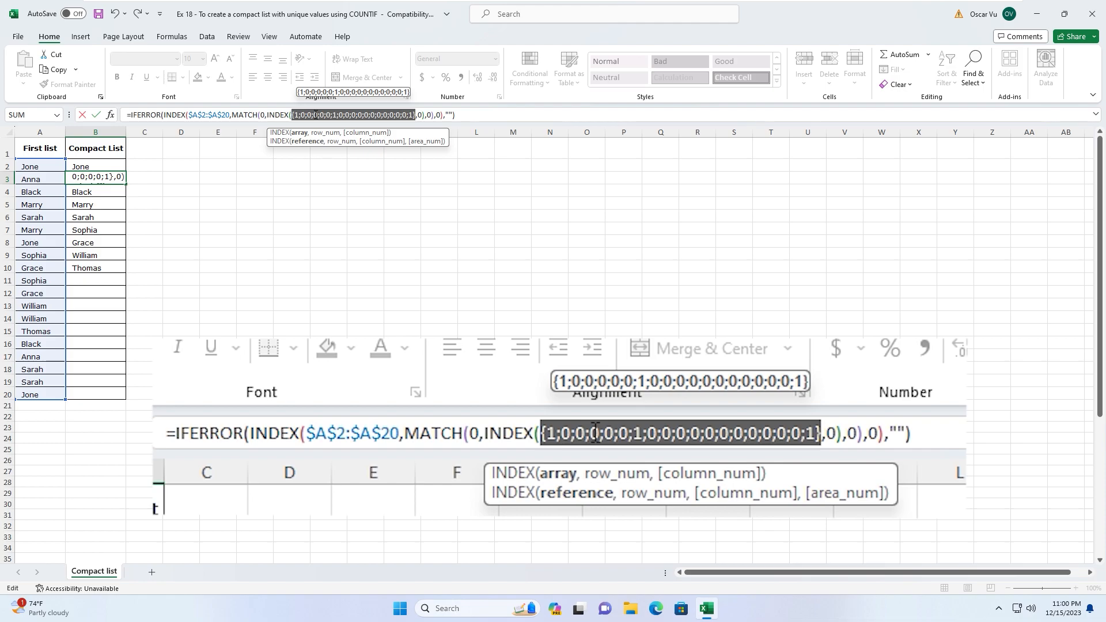
drag(233, 117, 438, 119)
key(F9)
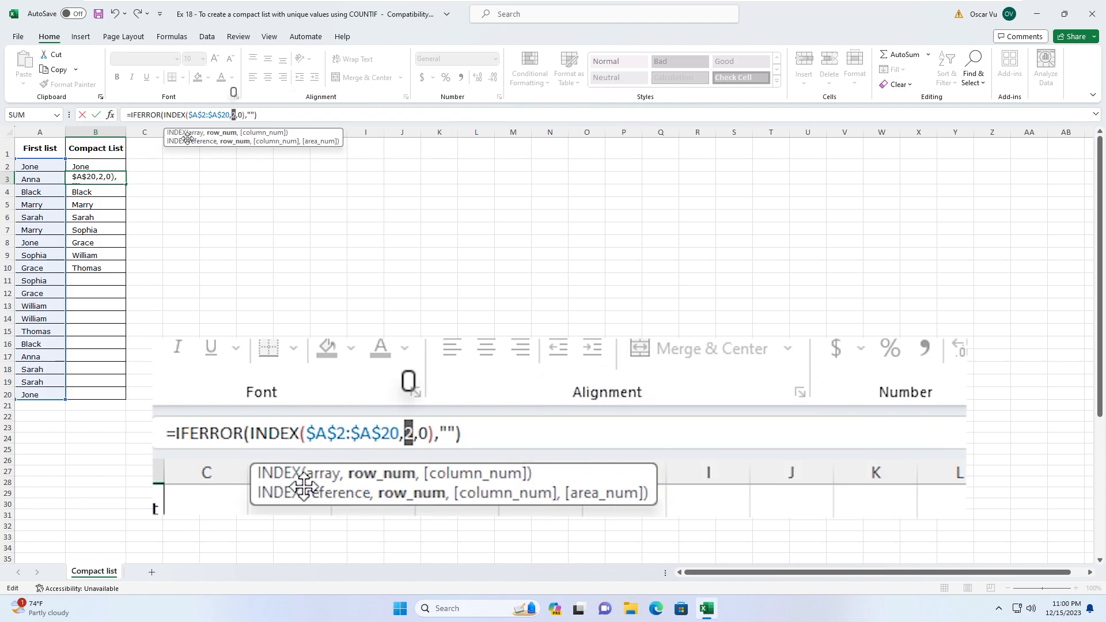
key(Escape)
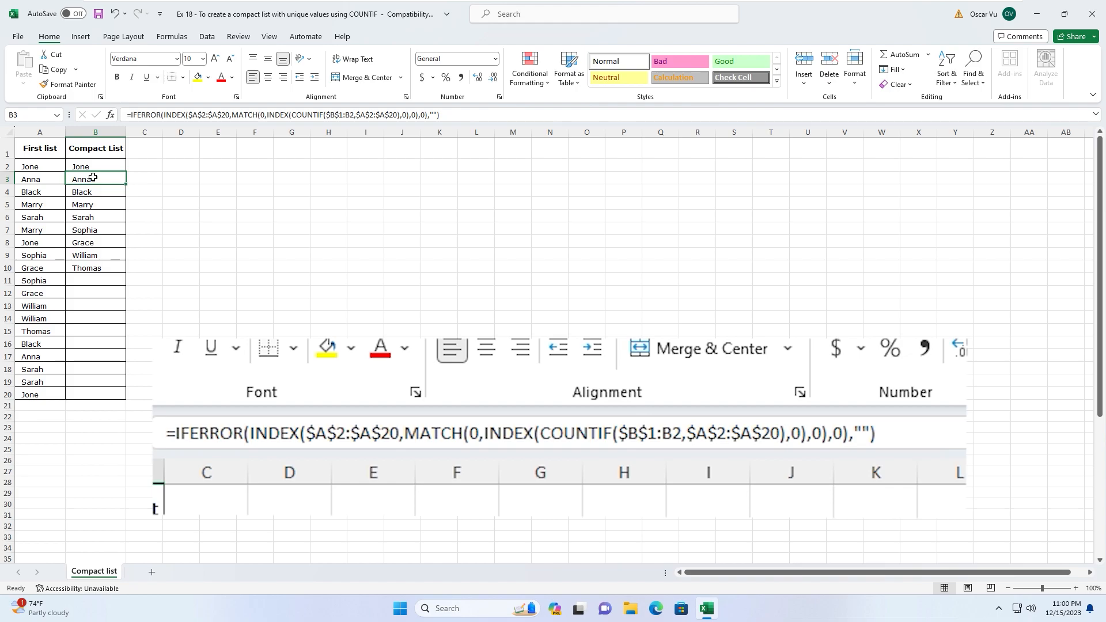
click(92, 268)
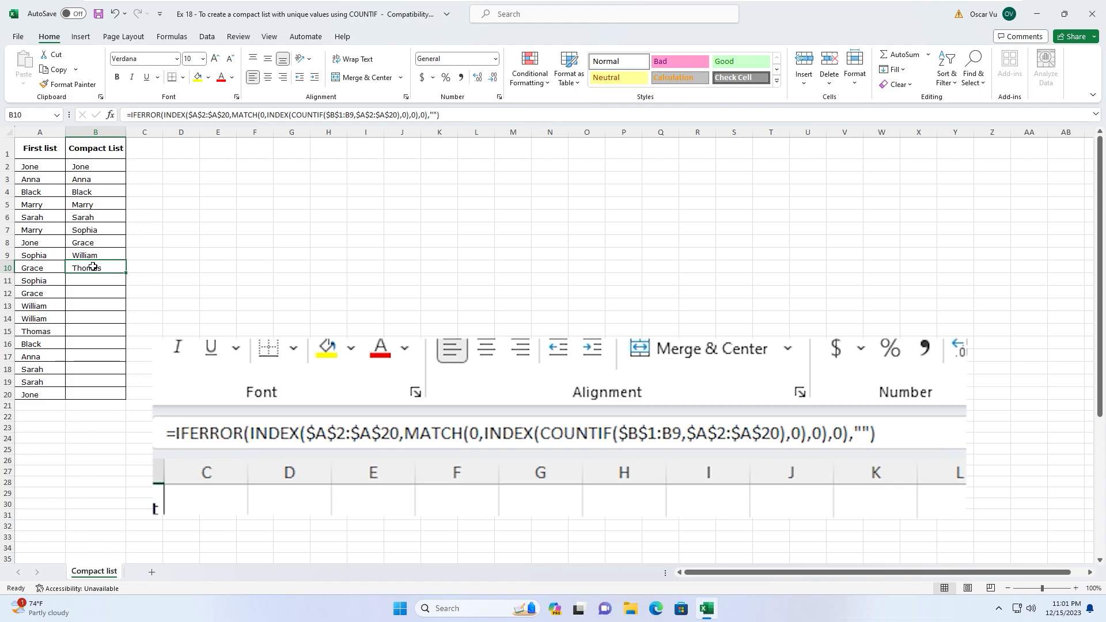
click(140, 267)
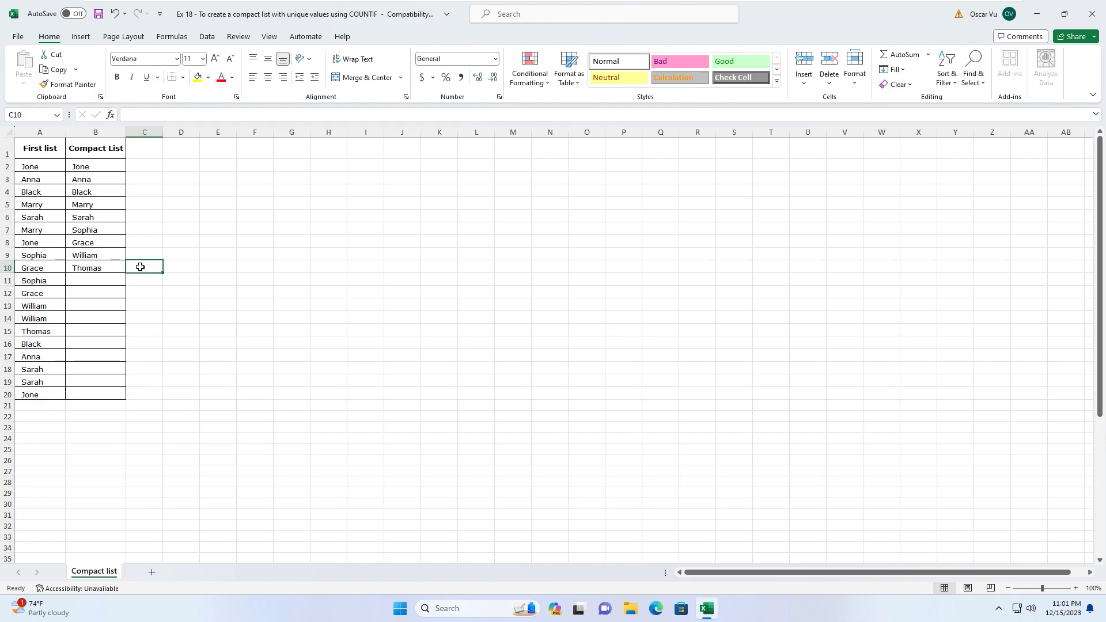